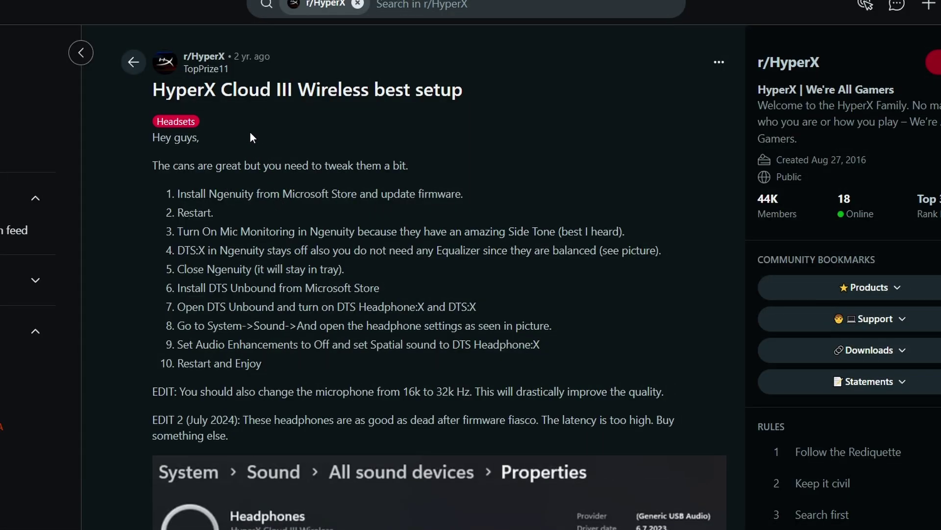
Step: Highlight, then deselect, the post title, the first setup step, and 'DTS:X' in step four
{"action": "left_click_drag", "start_coordinate": [151, 89], "coordinate": [459, 90]}
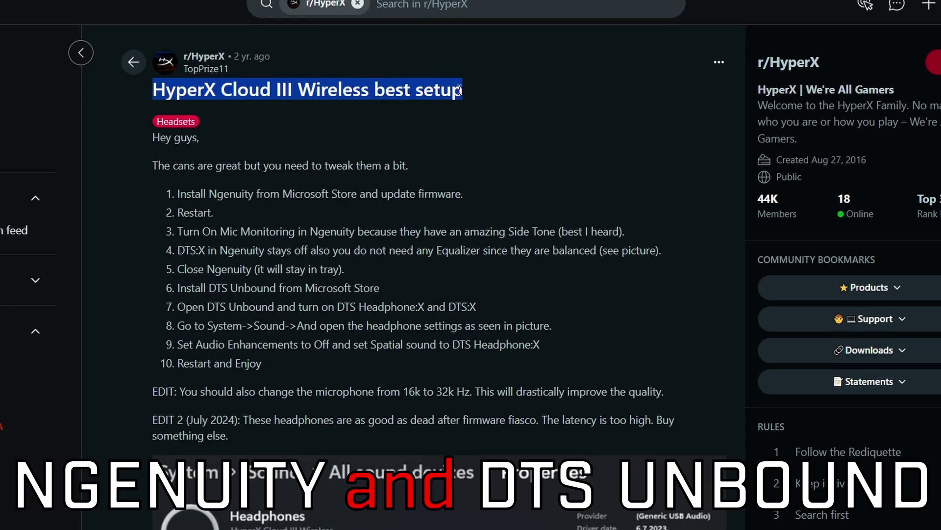
{"action": "left_click", "coordinate": [468, 127]}
{"action": "scroll", "coordinate": [372, 150], "scroll_direction": "down", "scroll_amount": 1}
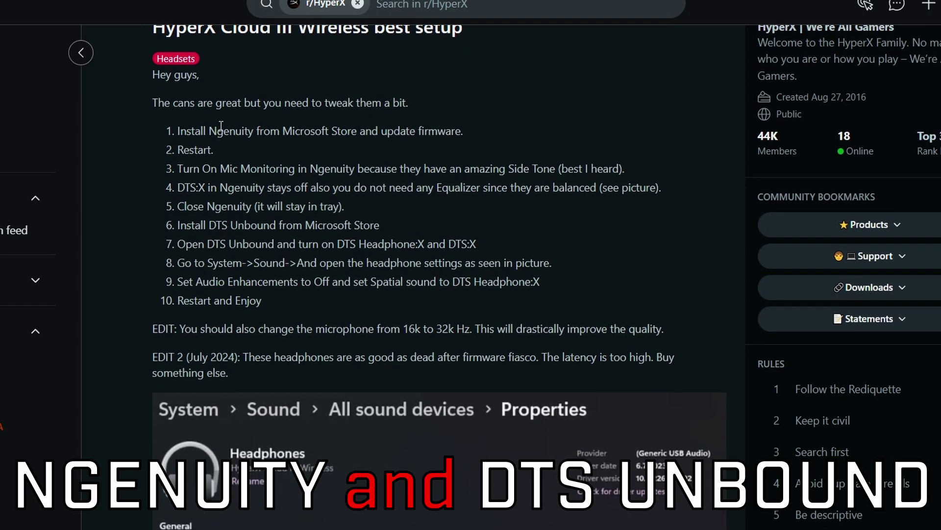
{"action": "left_click_drag", "start_coordinate": [178, 135], "coordinate": [465, 134]}
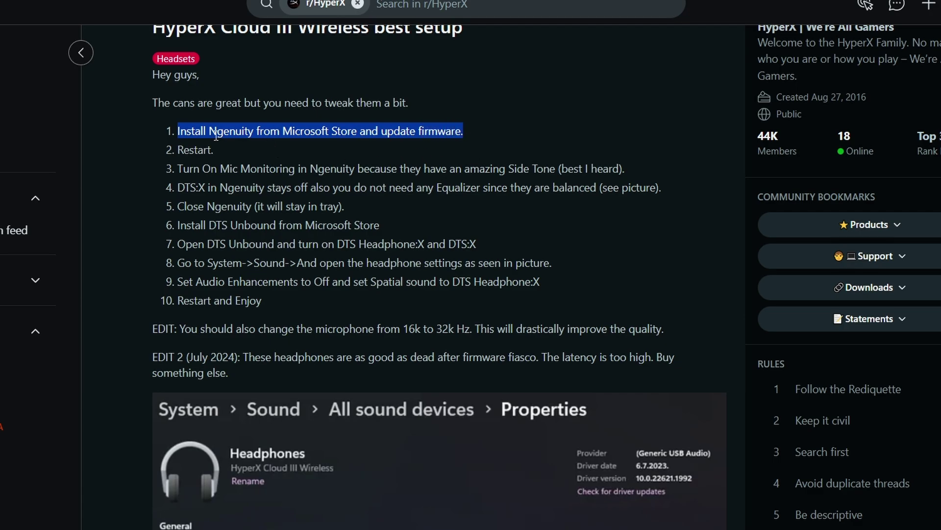
{"action": "left_click", "coordinate": [250, 140]}
{"action": "left_click_drag", "start_coordinate": [178, 187], "coordinate": [210, 186]}
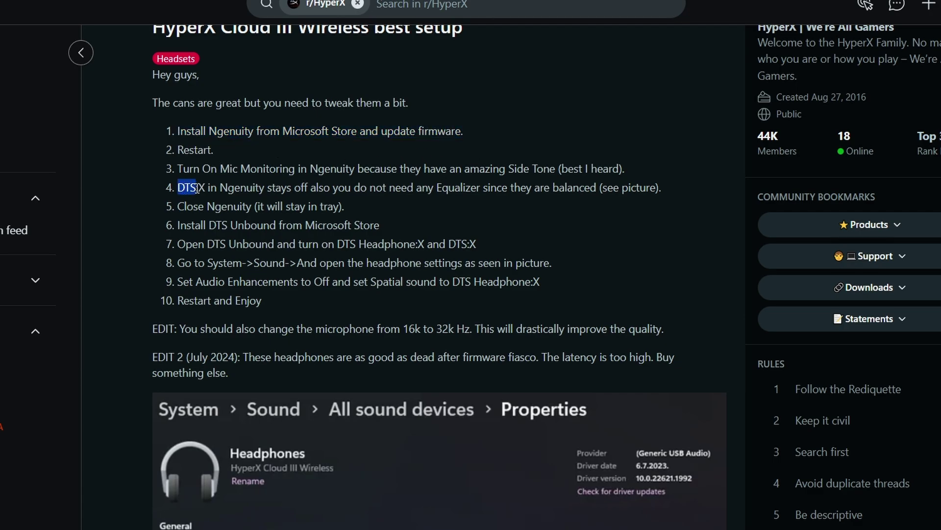
{"action": "left_click", "coordinate": [219, 184]}
{"action": "scroll", "coordinate": [235, 190], "scroll_direction": "down", "scroll_amount": 3}
{"action": "scroll", "coordinate": [236, 190], "scroll_direction": "down", "scroll_amount": 3}
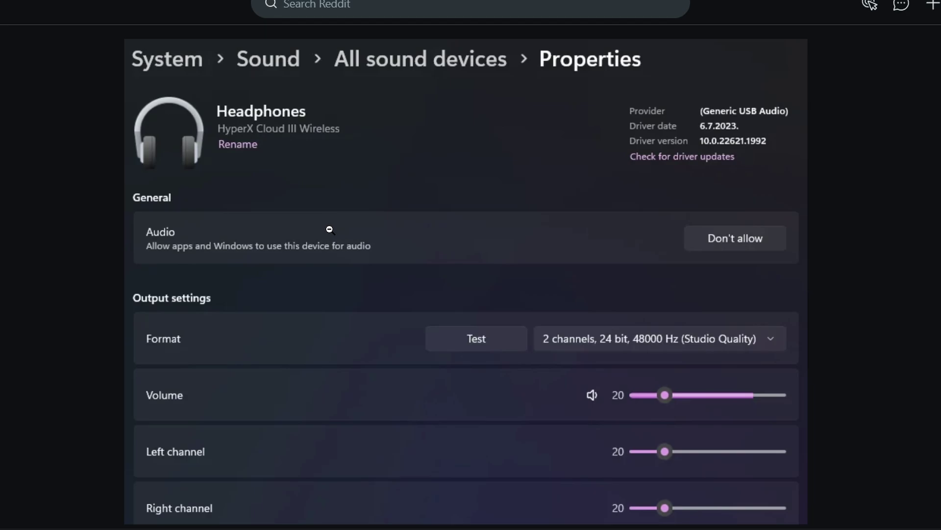
{"action": "scroll", "coordinate": [471, 265], "scroll_direction": "down", "scroll_amount": 2}
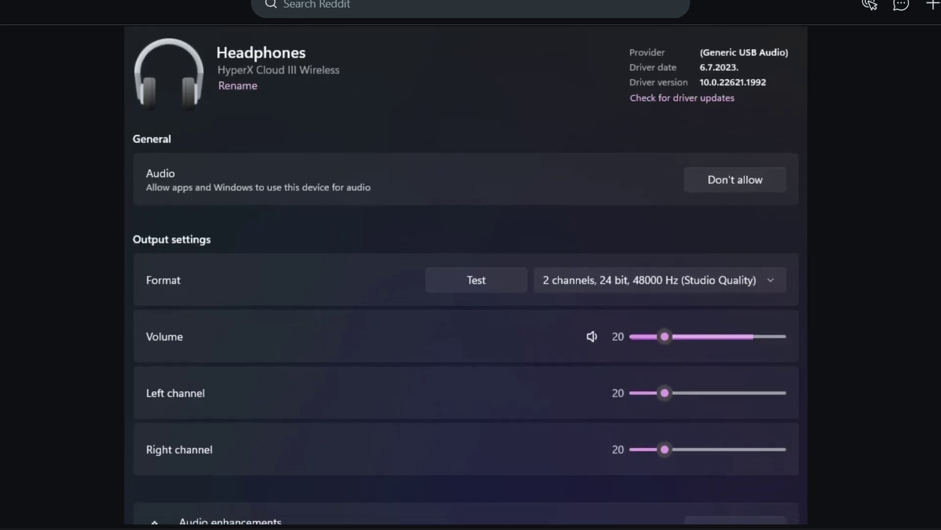
{"action": "scroll", "coordinate": [470, 265], "scroll_direction": "down", "scroll_amount": 2}
{"action": "scroll", "coordinate": [472, 265], "scroll_direction": "down", "scroll_amount": 2}
{"action": "scroll", "coordinate": [471, 264], "scroll_direction": "down", "scroll_amount": 2}
{"action": "scroll", "coordinate": [471, 265], "scroll_direction": "down", "scroll_amount": 1}
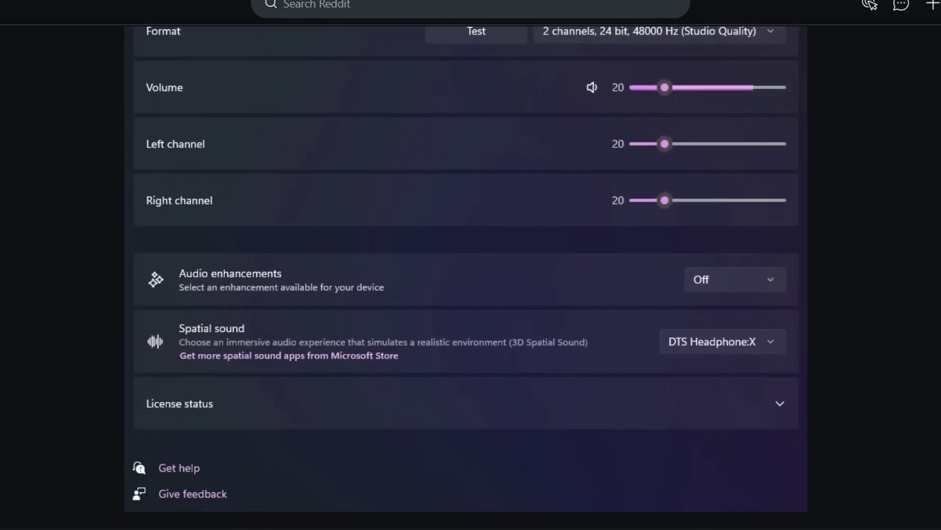